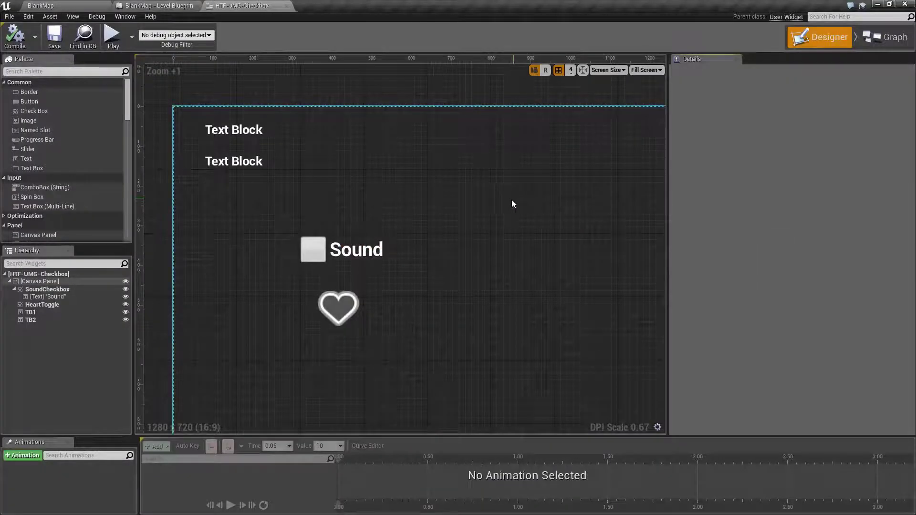
Step: Run the widget in a preview, toggle the Sound checkbox and the heart on and off, and close the preview
click(111, 34)
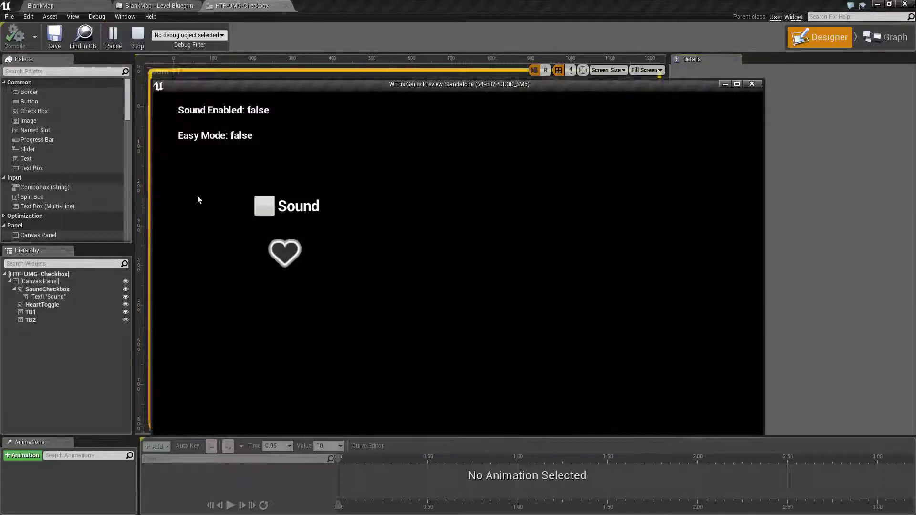
click(262, 209)
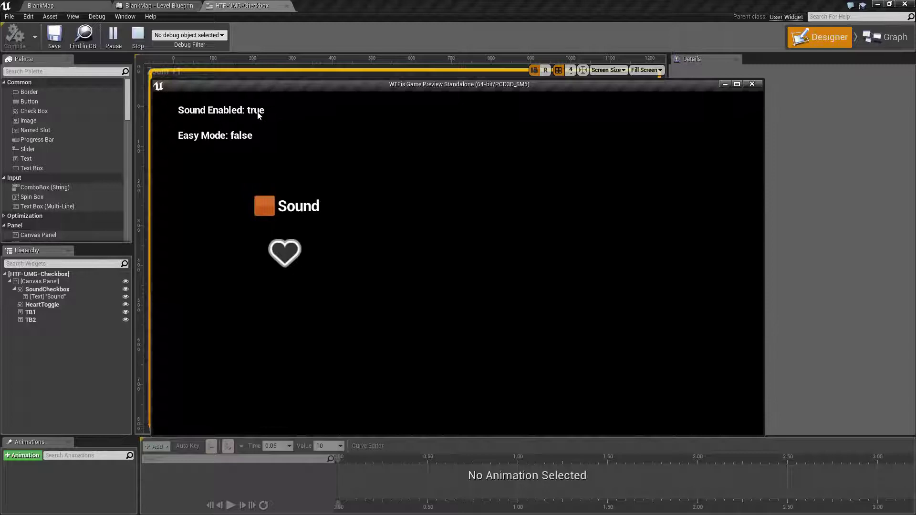
click(287, 259)
click(286, 254)
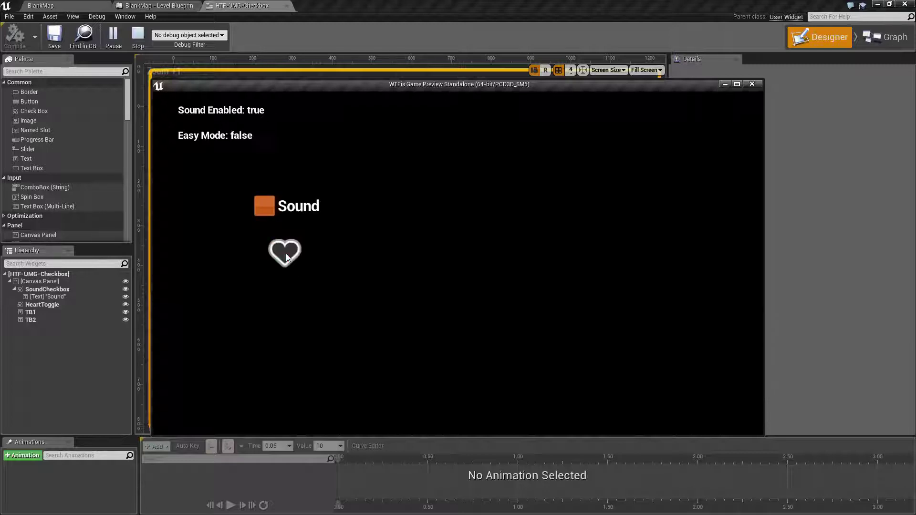
click(753, 84)
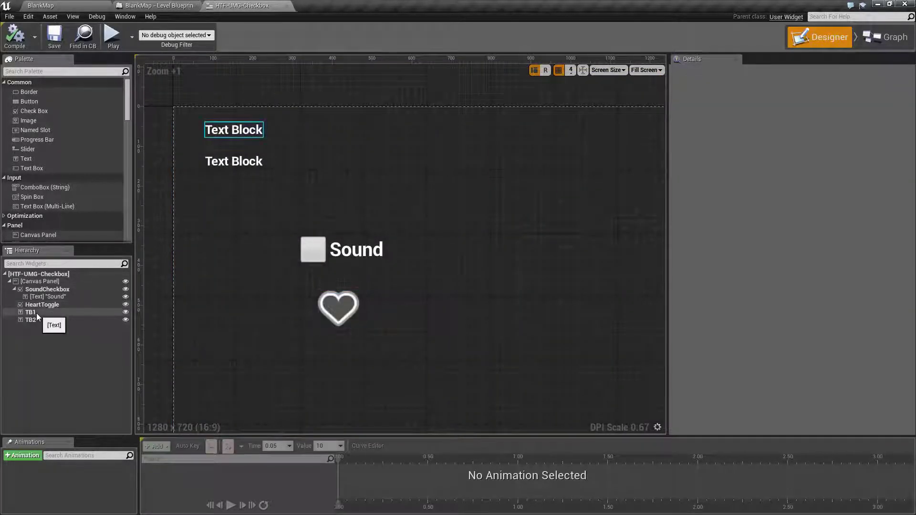
Step: Select SoundCheckbox and collapse its Slot, Style, Behavior, Performance, Render Transform and Navigation settings
click(47, 289)
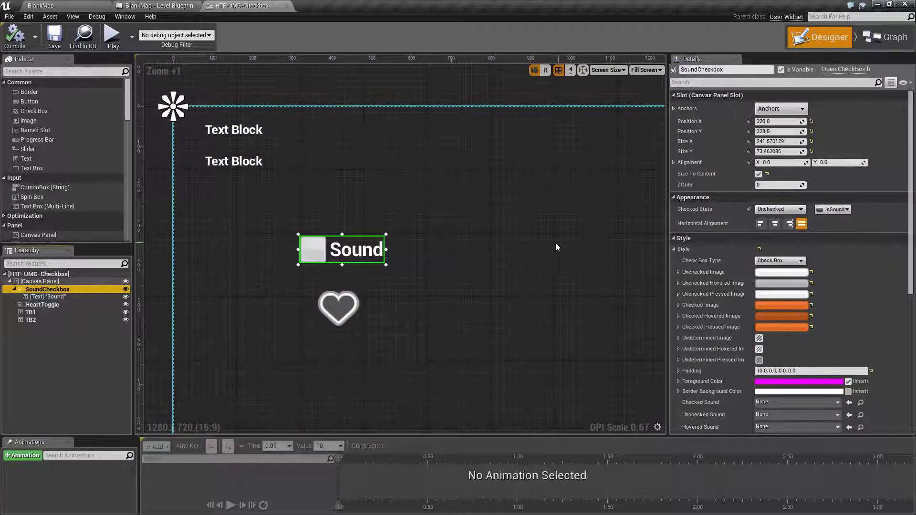
click(674, 94)
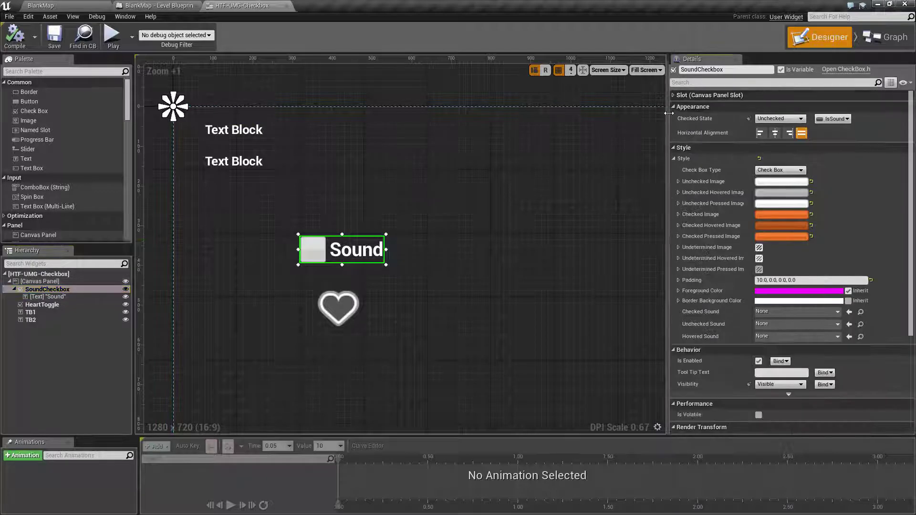
click(675, 159)
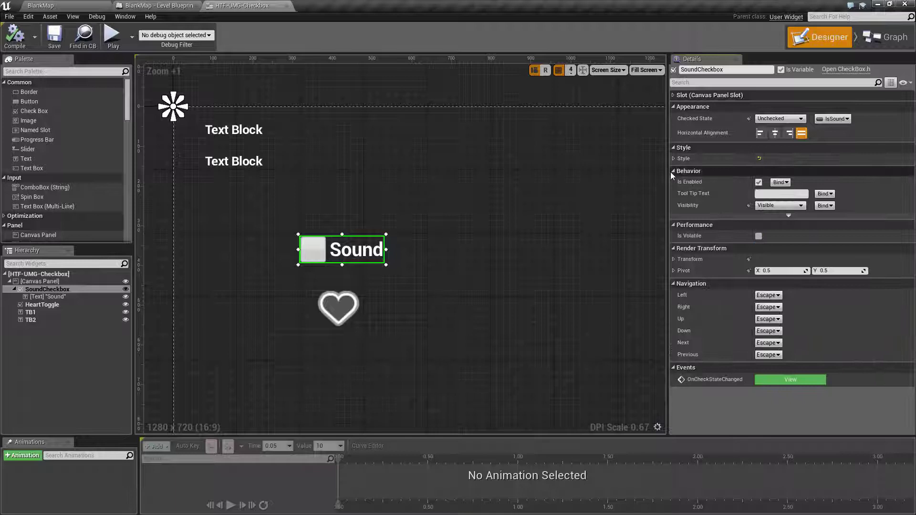
click(674, 283)
click(674, 248)
click(674, 225)
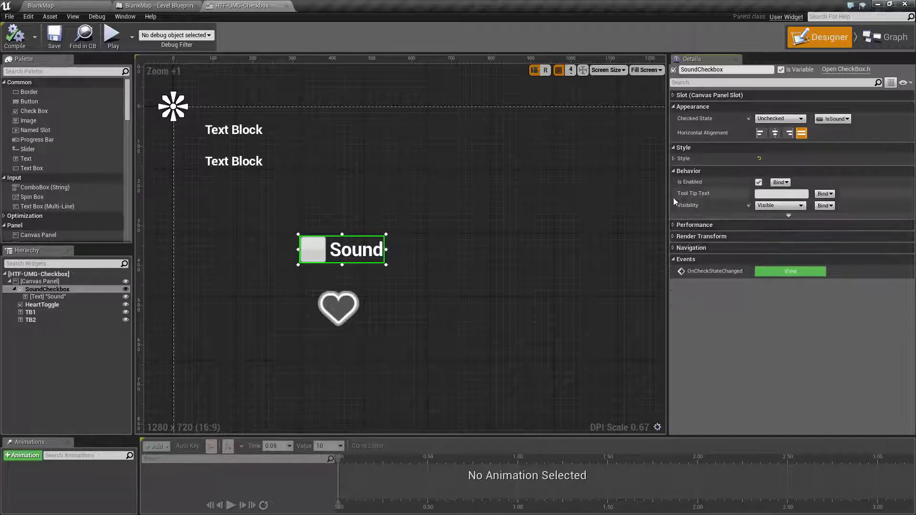
click(674, 171)
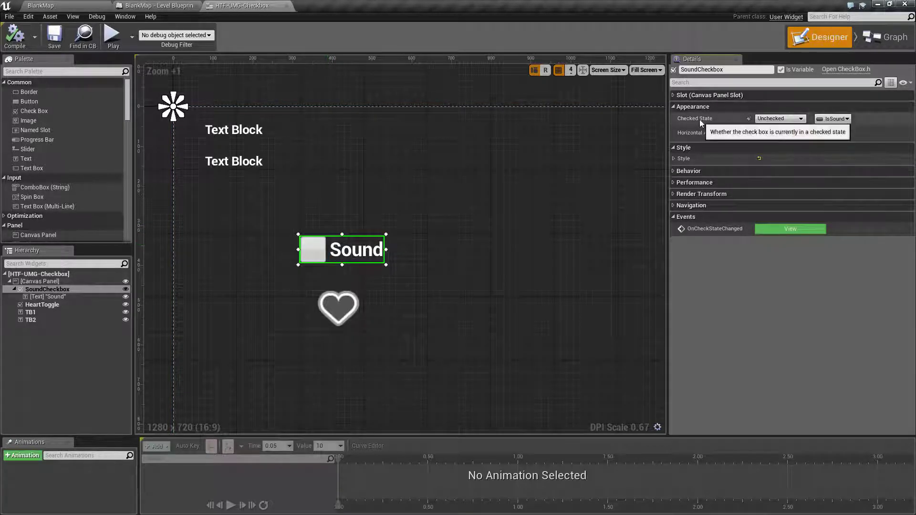
Step: Look through the Checked State options available in SoundCheckbox's Appearance settings without changing the state
click(778, 119)
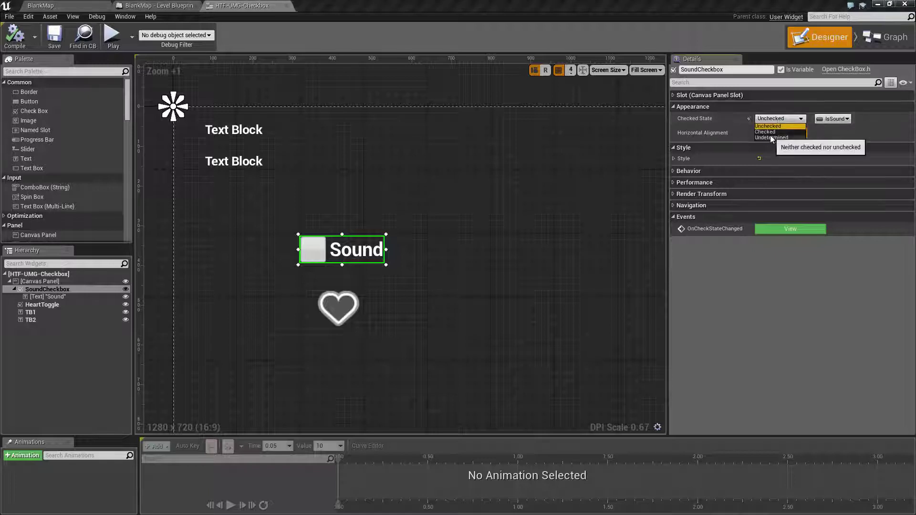
click(768, 107)
click(768, 108)
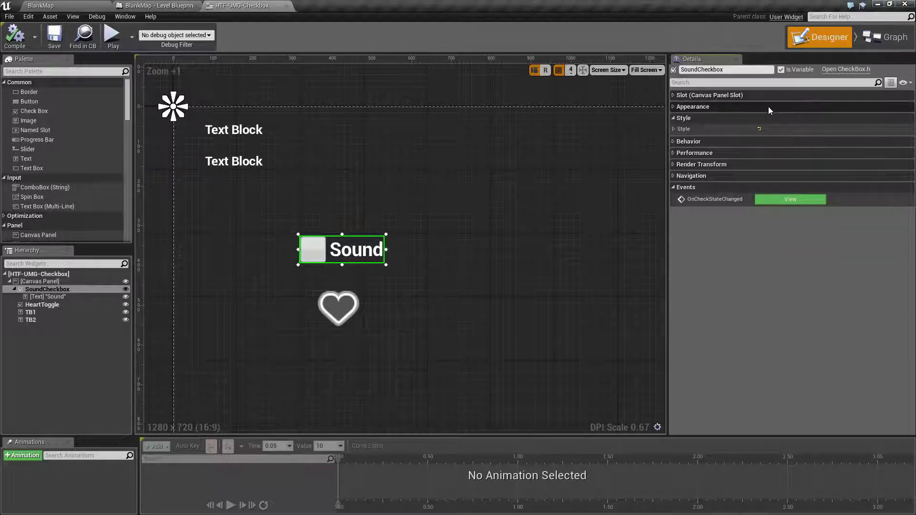
click(768, 108)
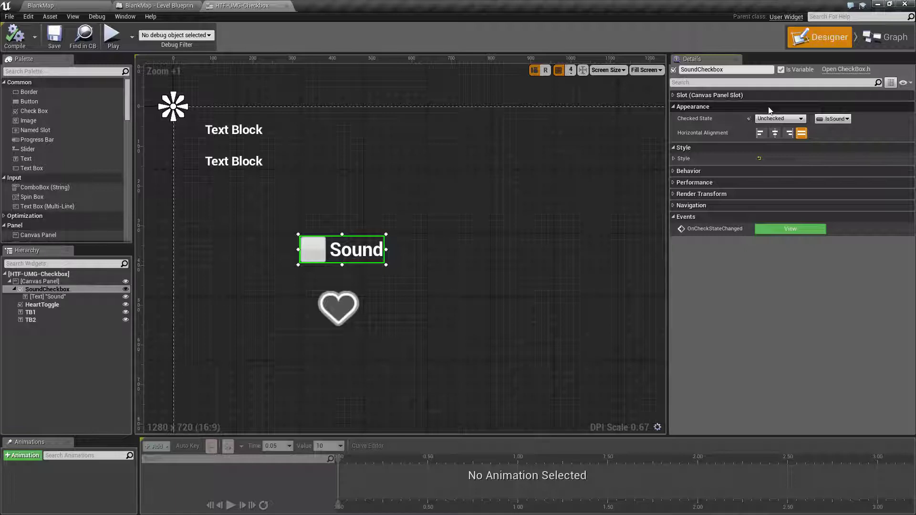
Step: Try the left, right and center horizontal alignments on SoundCheckbox and return it to fill alignment
click(760, 130)
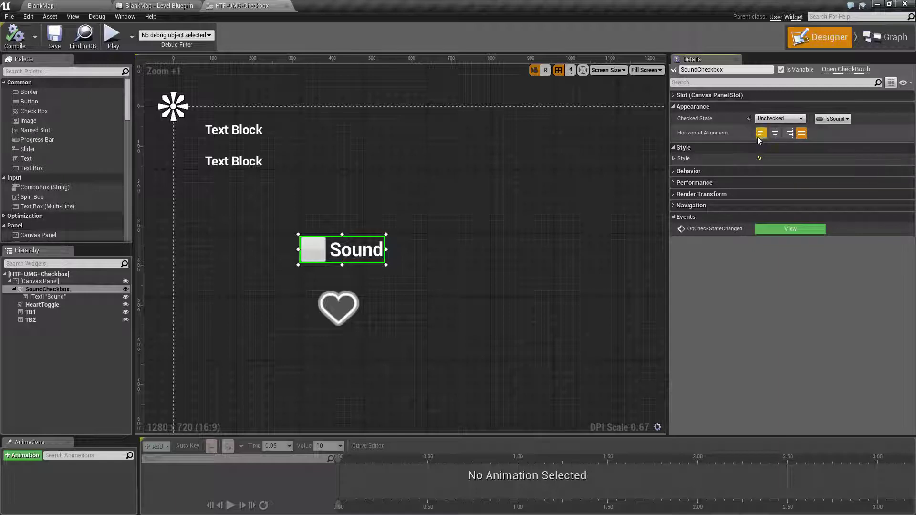
click(788, 133)
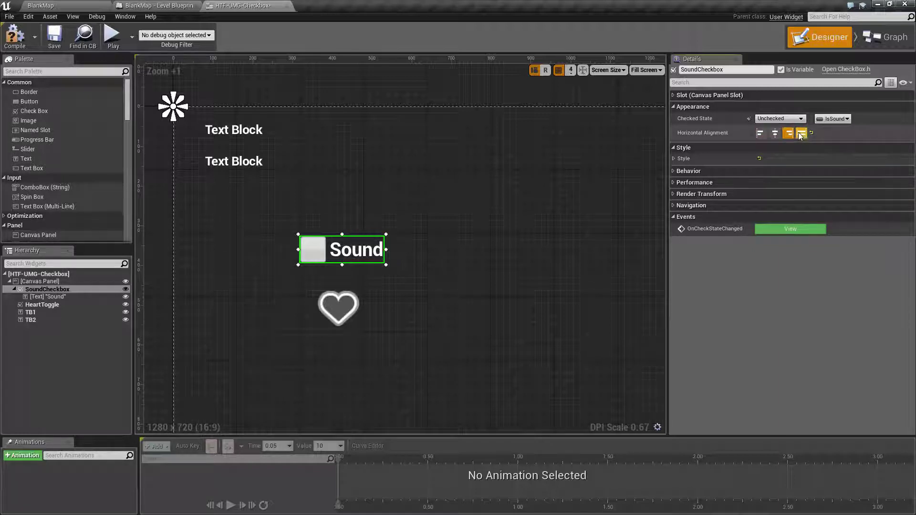
click(774, 134)
click(802, 134)
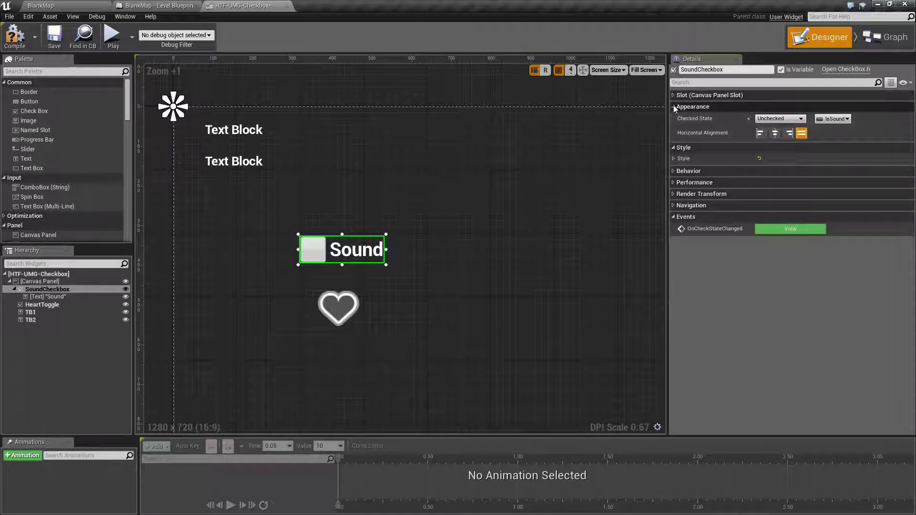
Step: Expand SoundCheckbox's Style settings and compare its check box type and state images with those of HeartToggle
click(674, 158)
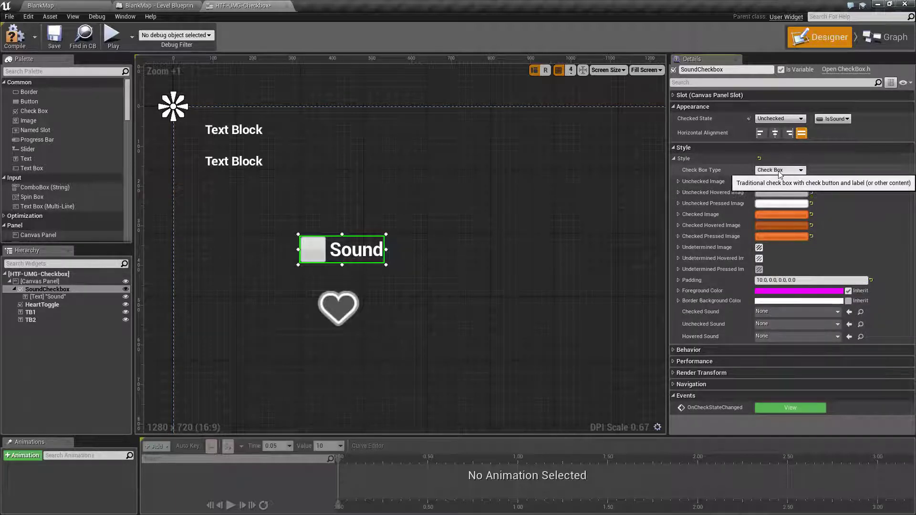
click(407, 209)
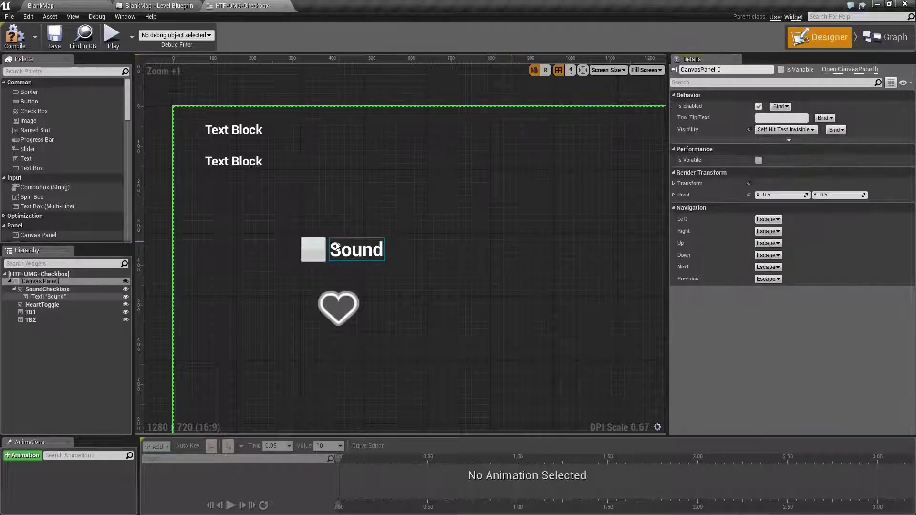
click(320, 247)
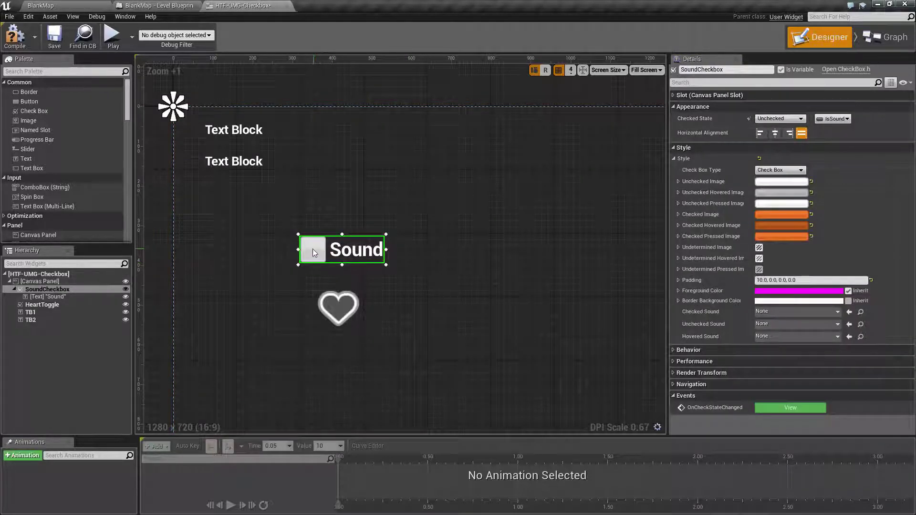
click(357, 253)
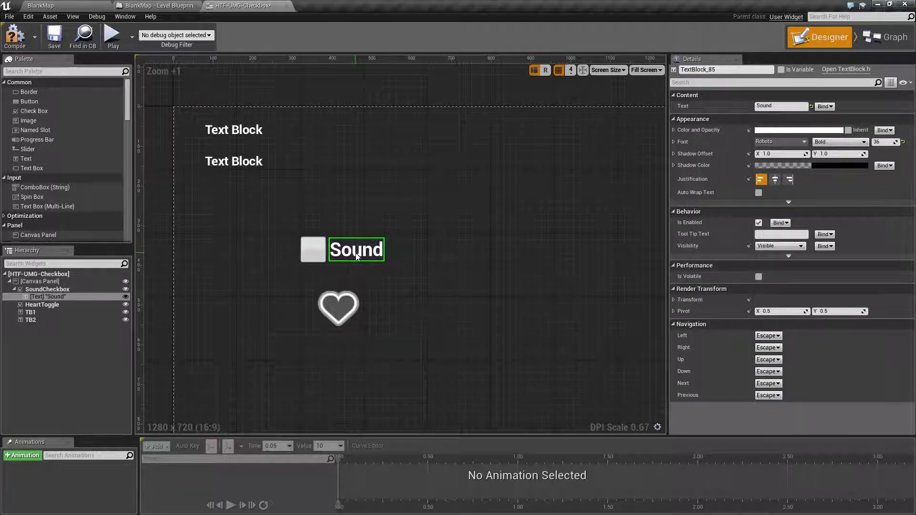
click(339, 318)
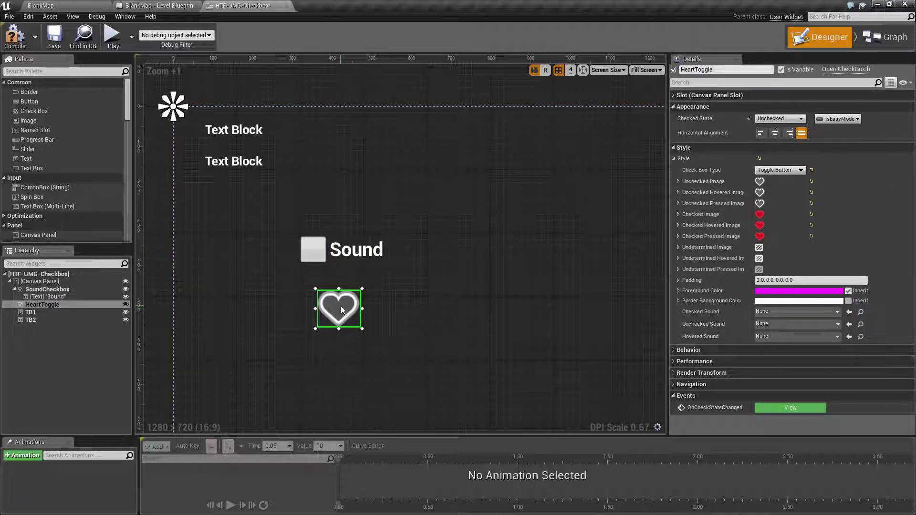
click(319, 255)
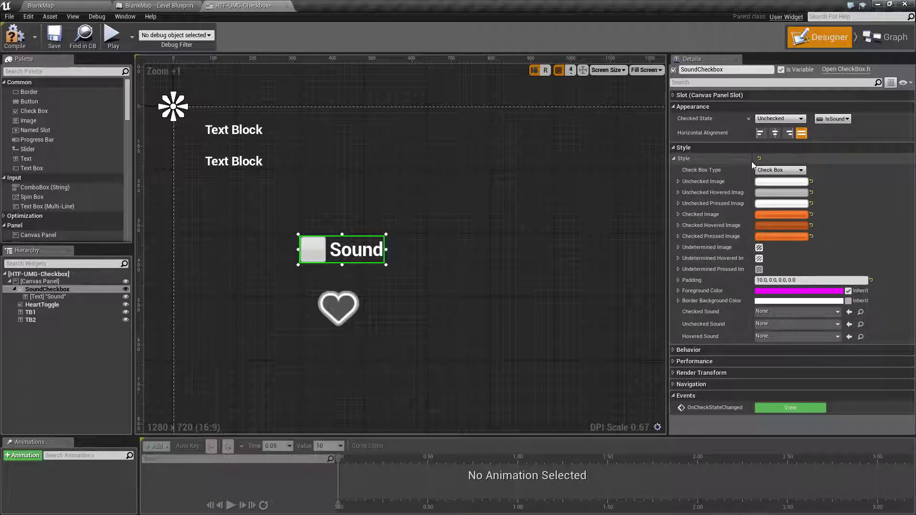
drag(752, 161, 770, 161)
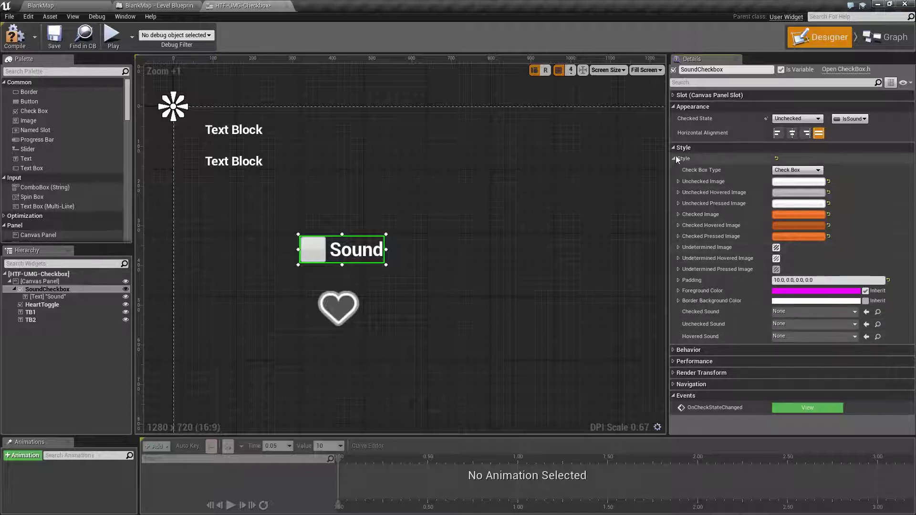
Step: Compare the Checked State bindings and OnCheckStateChanged events of SoundCheckbox and HeartToggle
scroll(365, 310, down, 3)
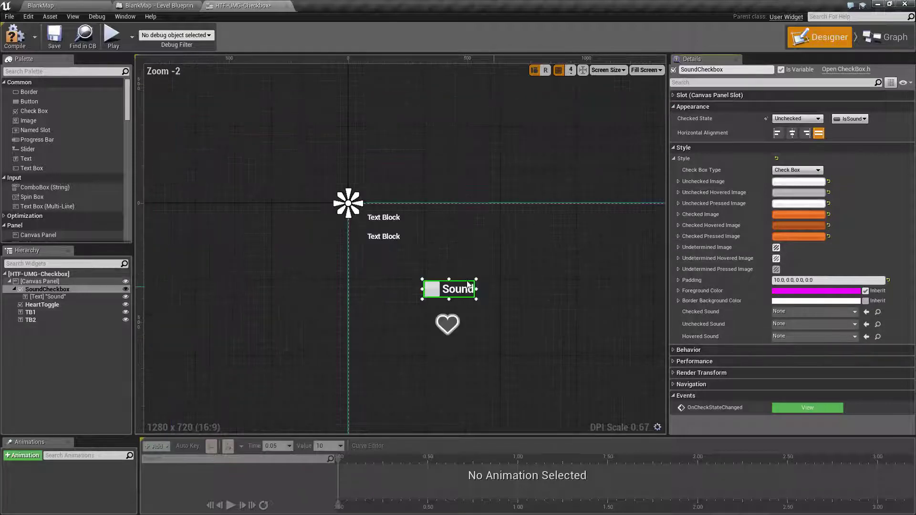
scroll(492, 305, up, 6)
right_drag(493, 305, 398, 191)
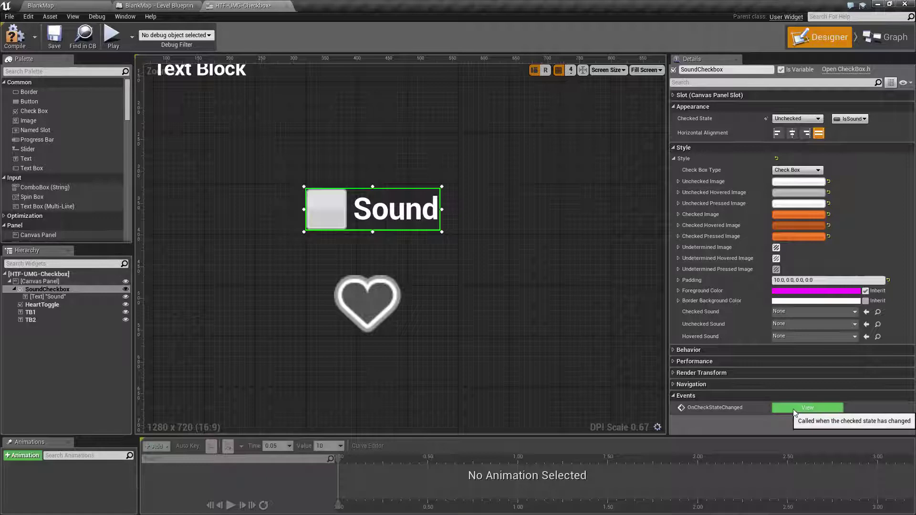
right_drag(503, 229, 504, 262)
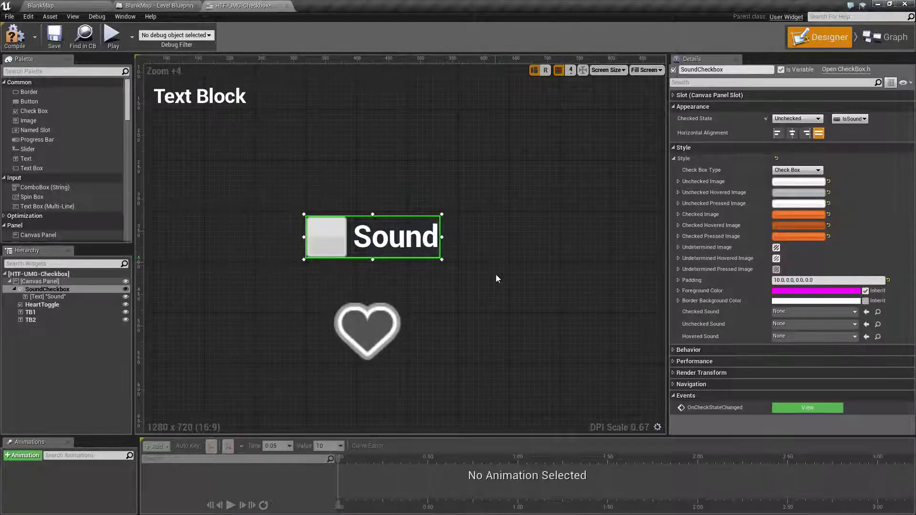
click(379, 329)
click(334, 231)
click(361, 324)
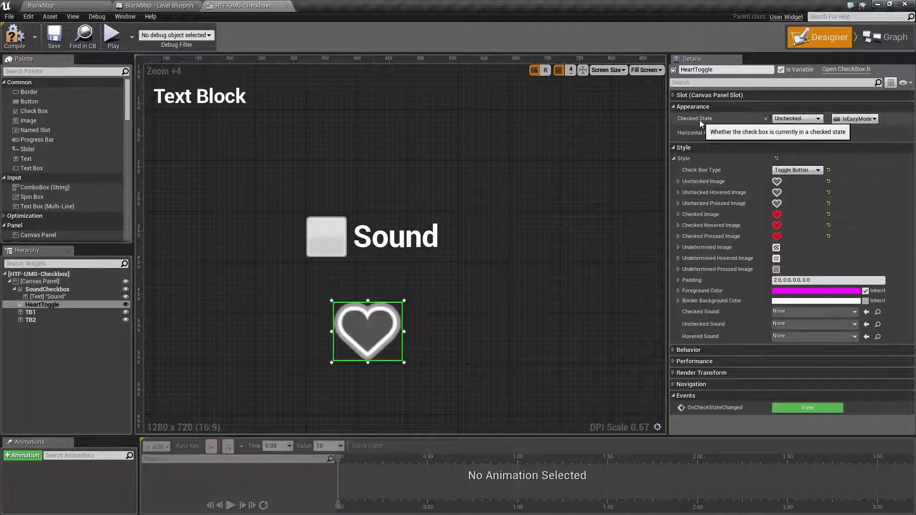
click(853, 119)
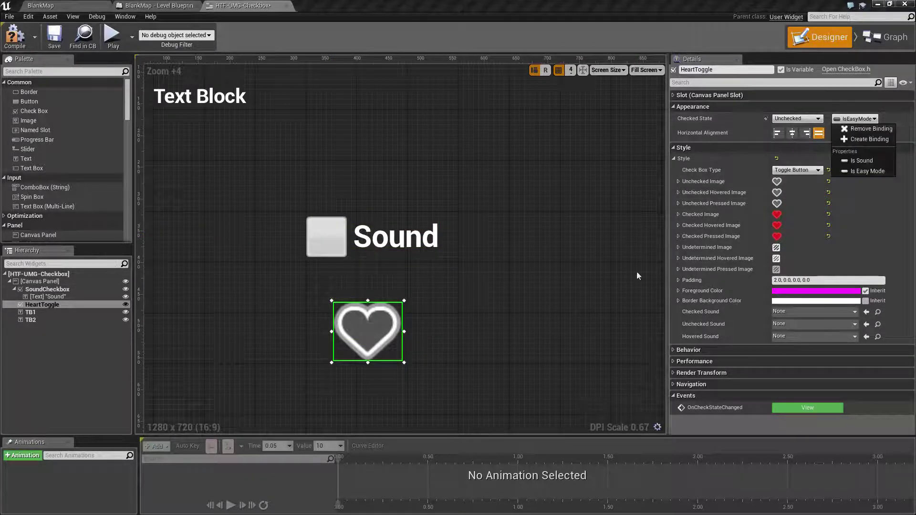
click(325, 239)
click(373, 329)
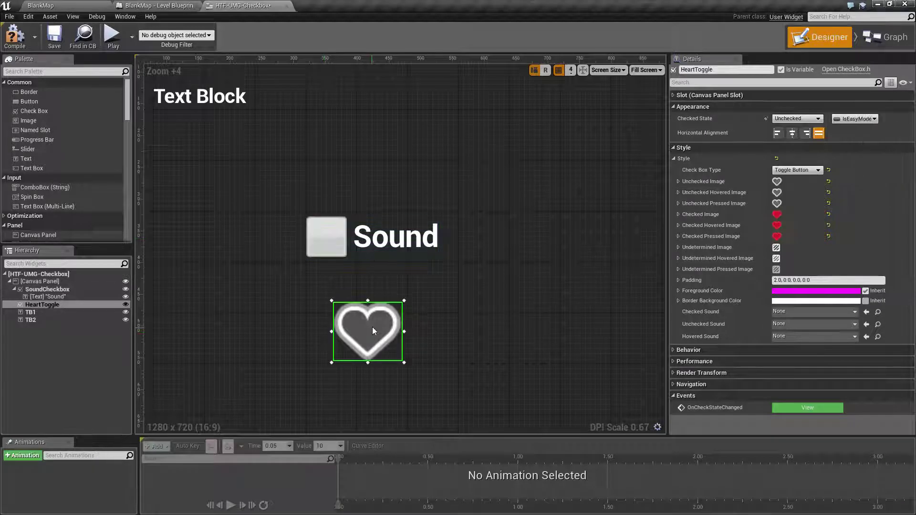
click(326, 237)
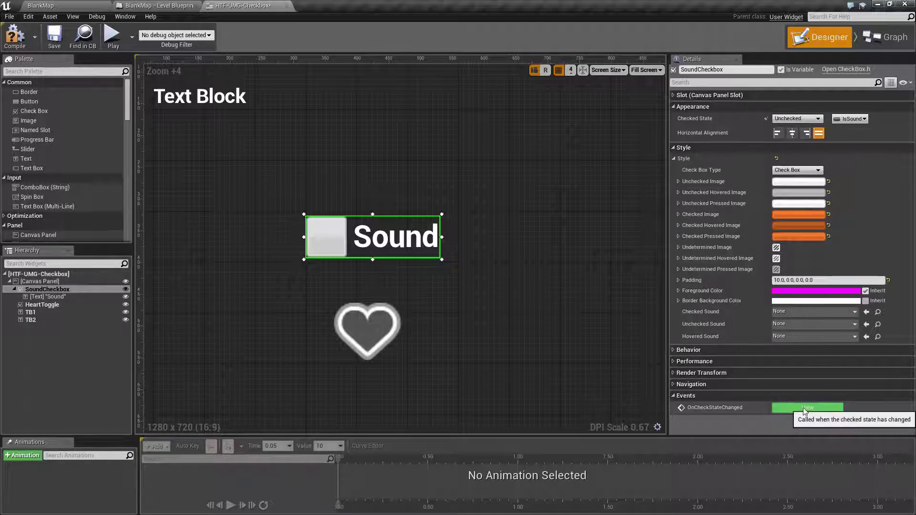
Step: Open HeartToggle's OnCheckStateChanged event and examine how both checkbox events set their Boolean variables in the event graph
click(374, 328)
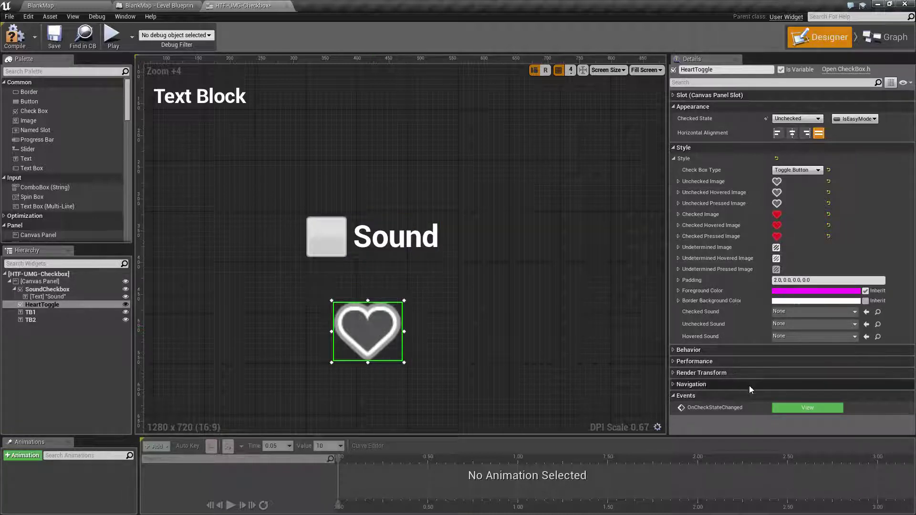
click(796, 410)
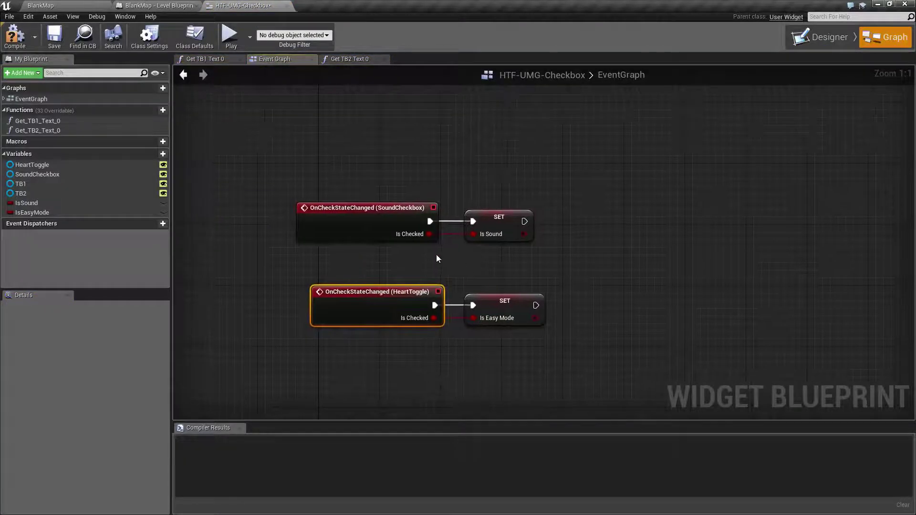
right_drag(512, 259, 469, 263)
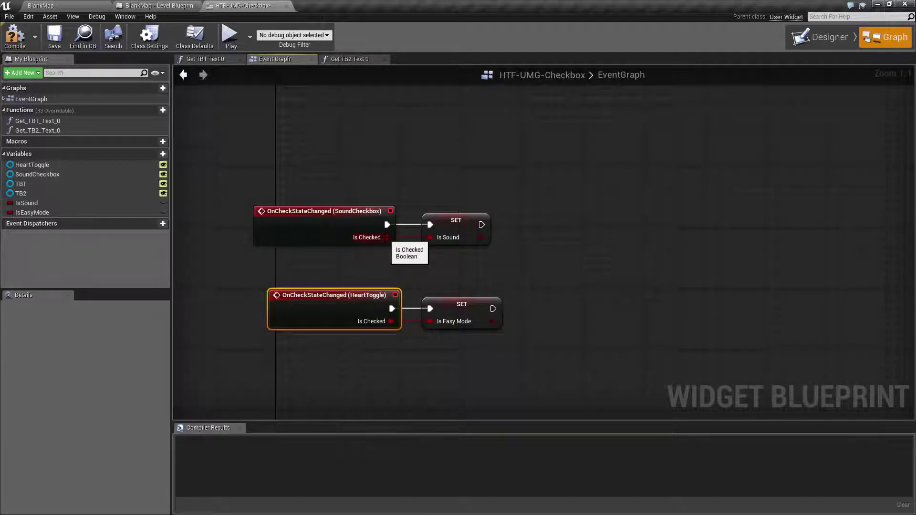
right_drag(490, 191, 468, 199)
scroll(468, 199, down, 2)
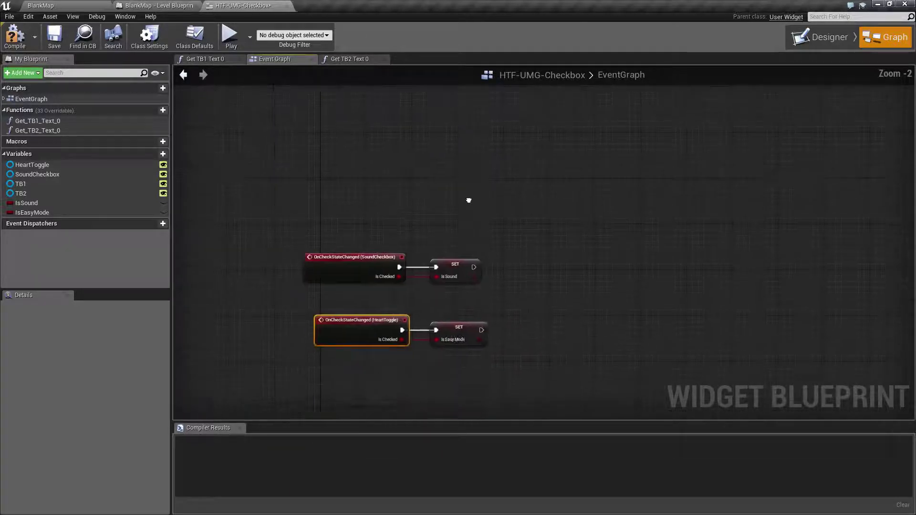
Step: Select the TB1 text block, examine its Get_TB1_Text_0 binding function and compile the widget blueprint
click(820, 37)
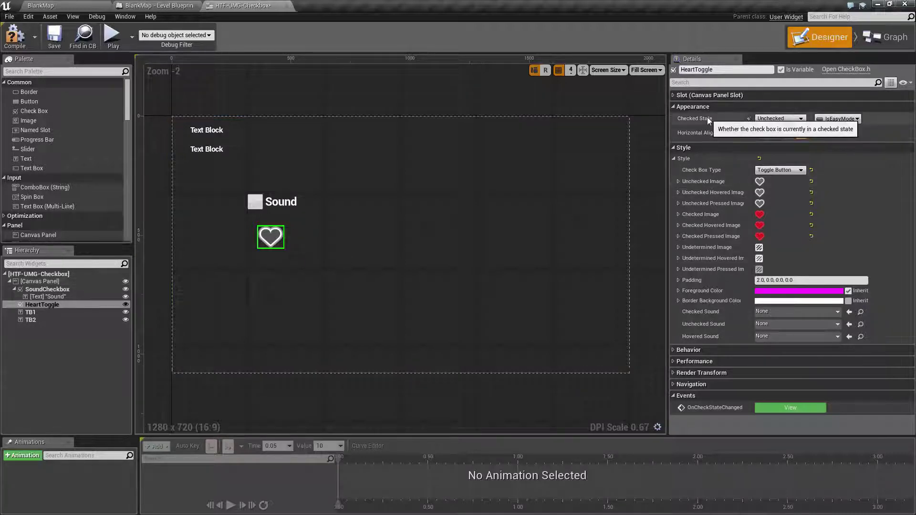
click(205, 133)
click(878, 38)
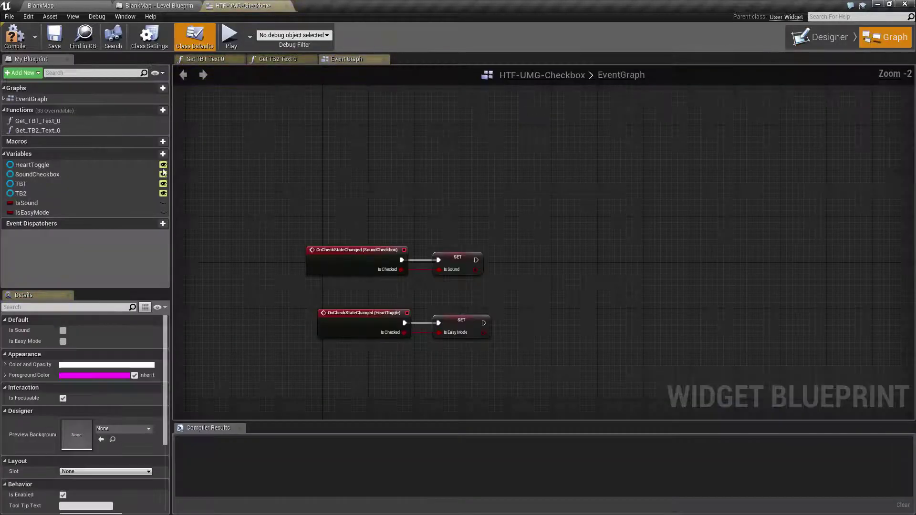
double_click(42, 122)
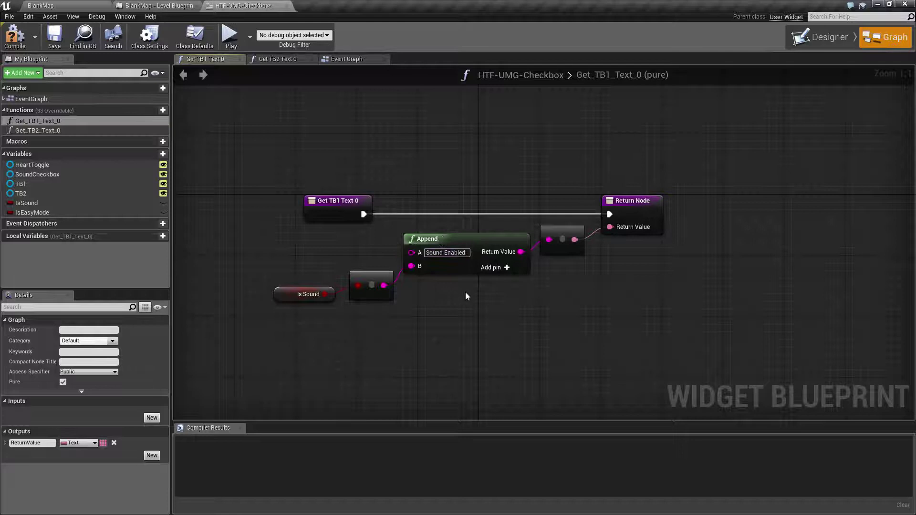
click(15, 36)
Step: Select SoundCheckbox in the design layout and review its Checked State options and variable binding
click(809, 38)
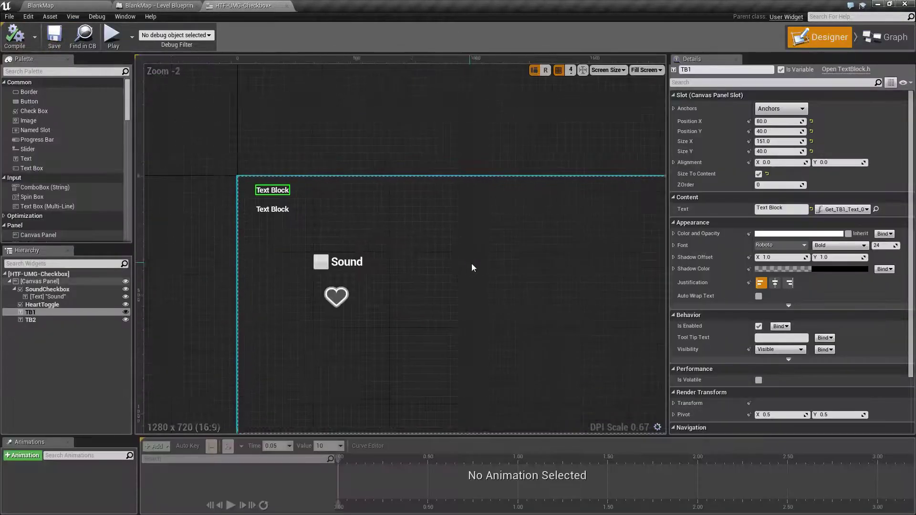
scroll(426, 290, up, 3)
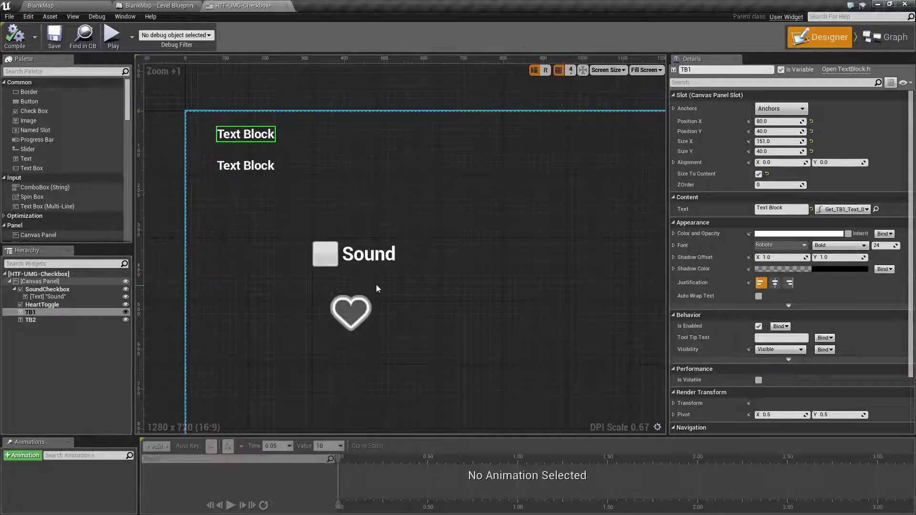
click(335, 258)
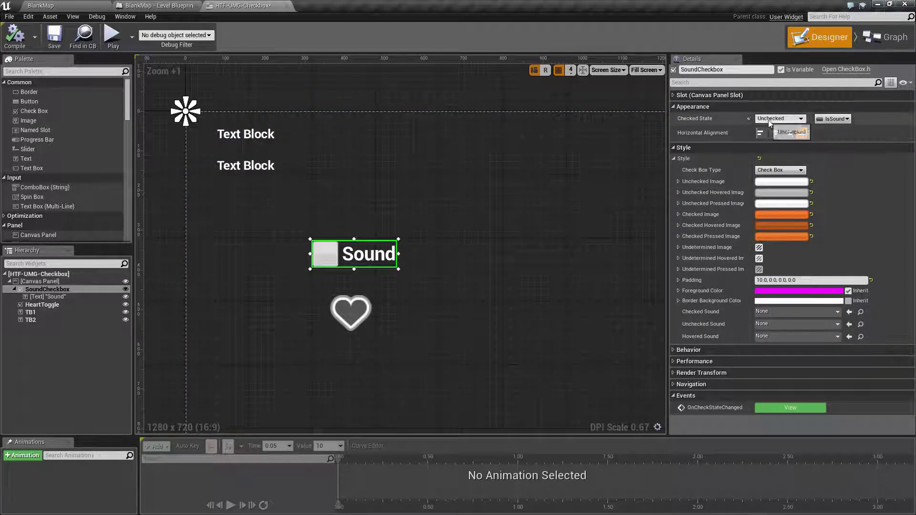
click(866, 39)
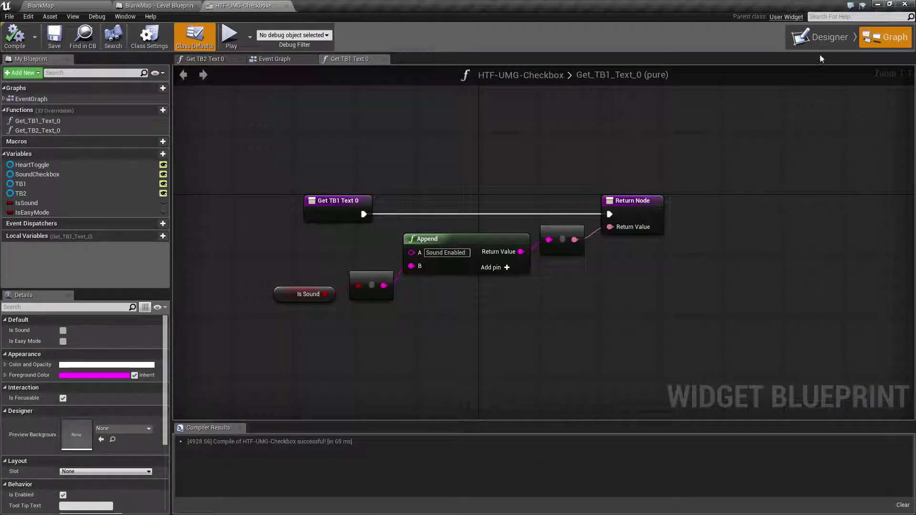
click(821, 40)
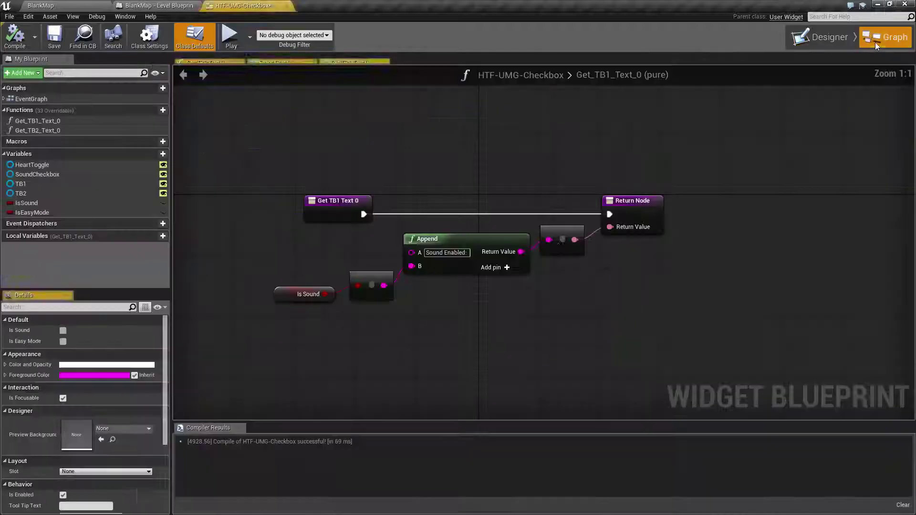
click(875, 42)
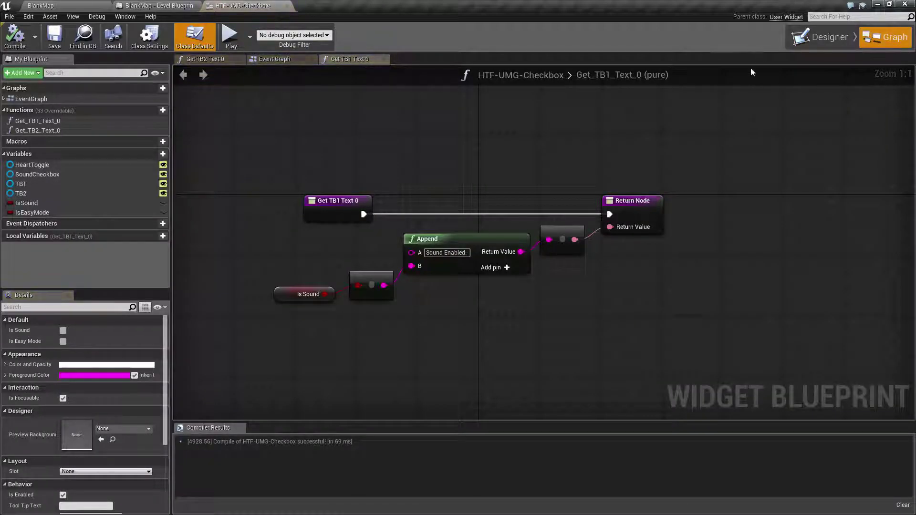
Step: In the event graph, add a HeartToggle reference below the events and connect it to a Get Checked State node
click(31, 99)
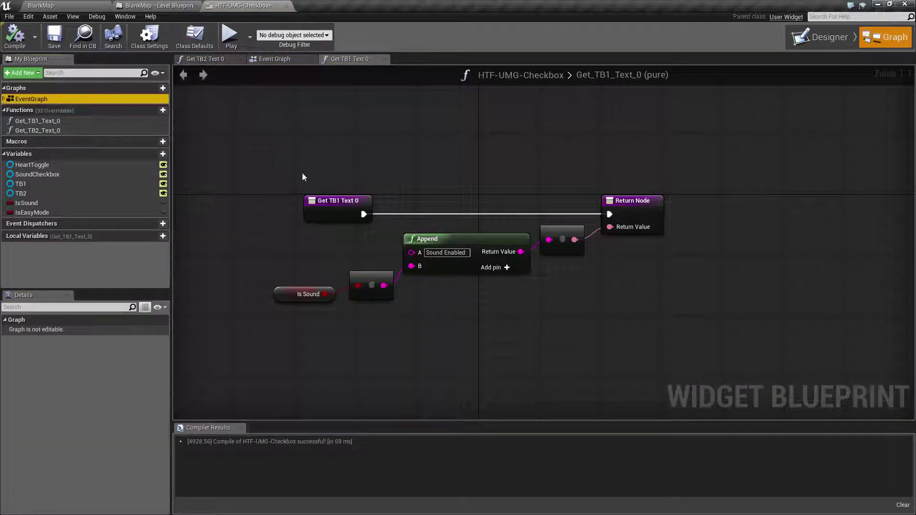
click(271, 60)
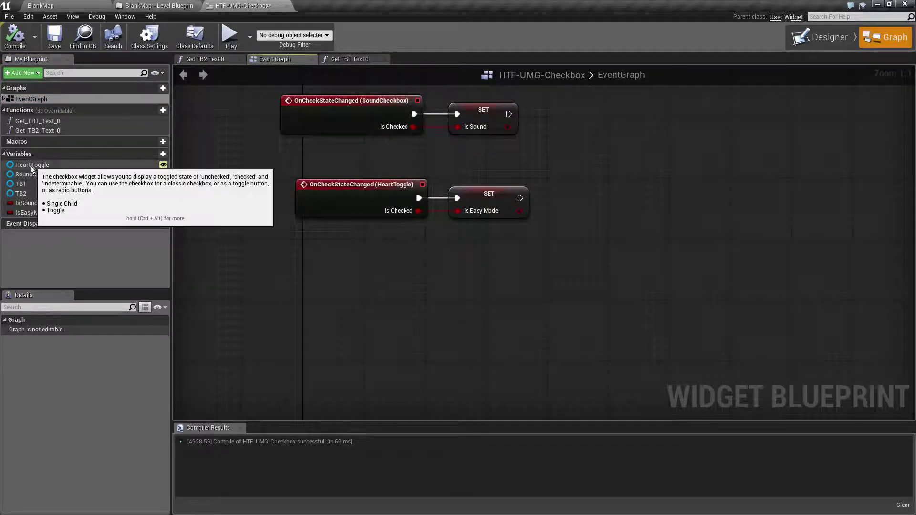
drag(30, 166, 469, 308)
click(397, 345)
text(ch)
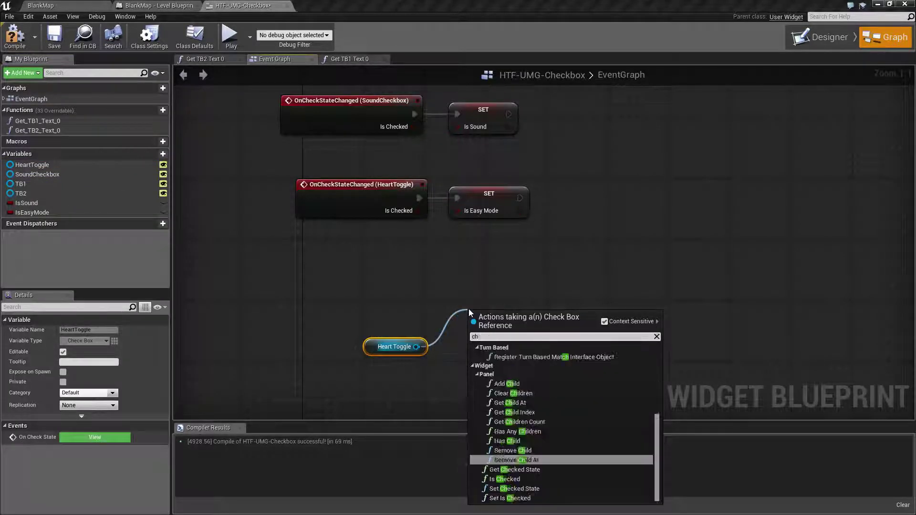
text(ecked)
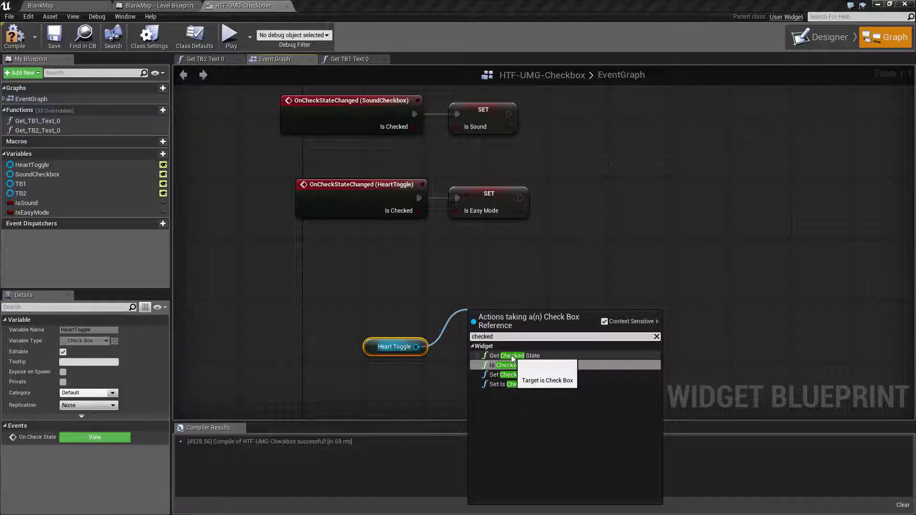
click(512, 356)
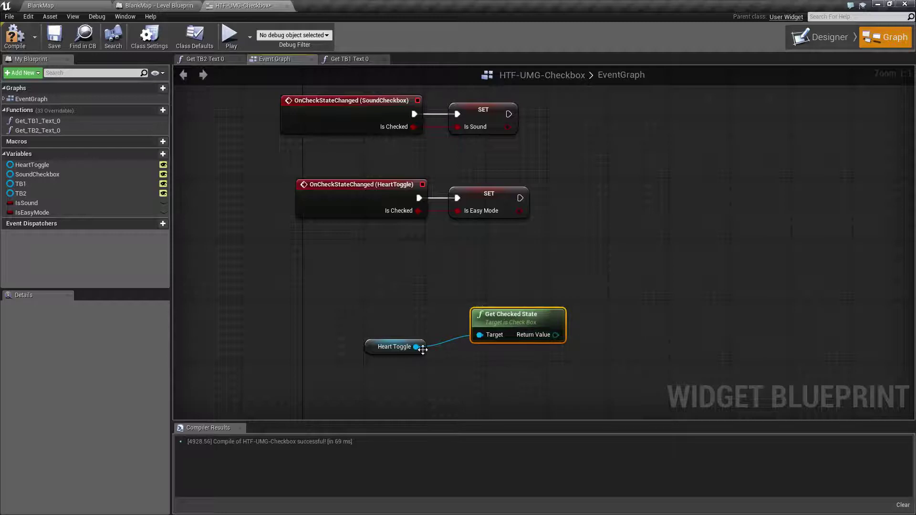
Step: Add an Is Checked node targeting the same Heart Toggle reference and position it beneath Get Checked State
drag(416, 347, 479, 392)
text(ische)
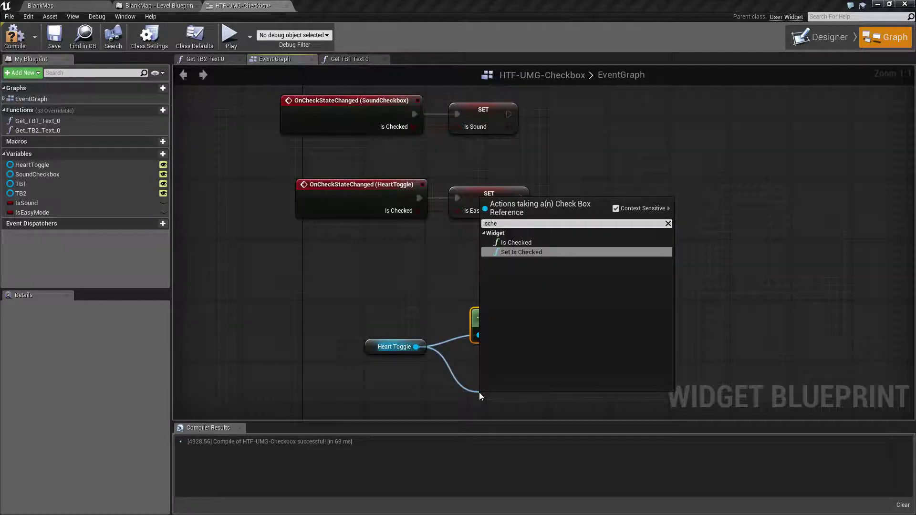
key(Up)
key(Return)
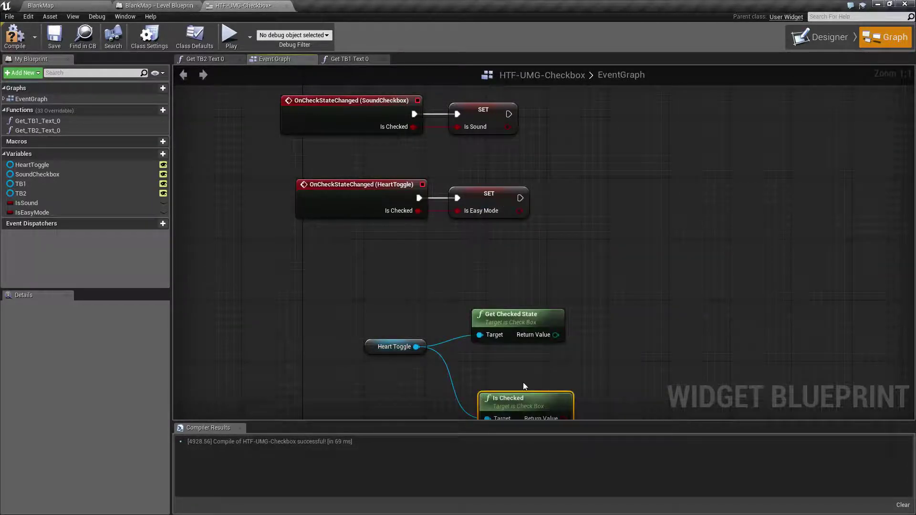
right_drag(523, 382, 494, 284)
drag(491, 299, 468, 276)
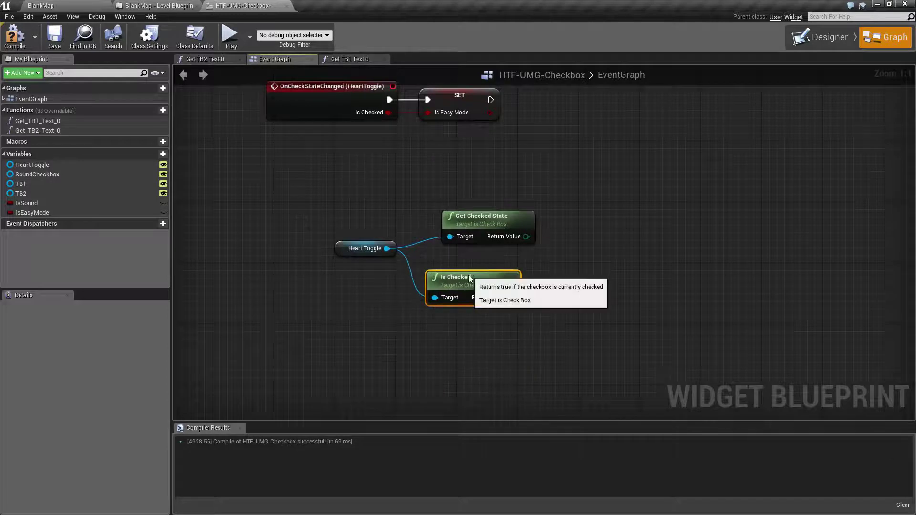
right_drag(543, 310, 556, 335)
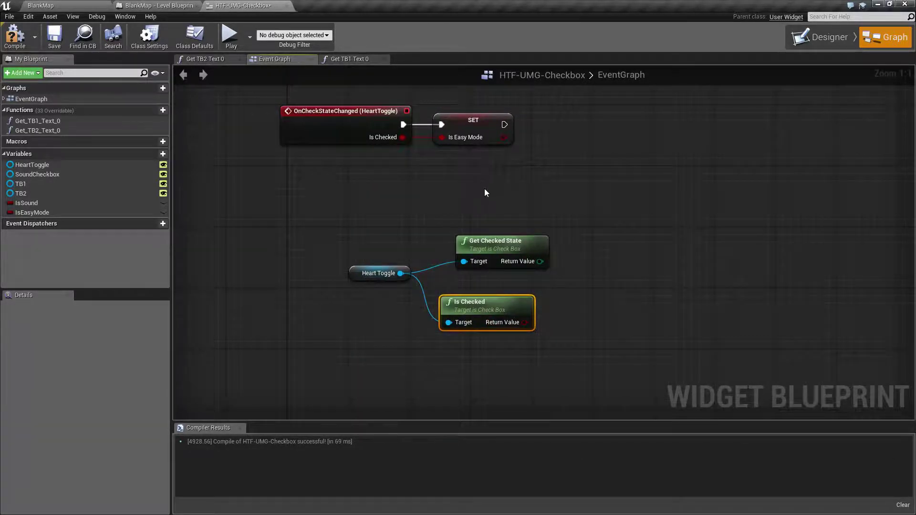
Step: Return to the widget's design layout and view the Sound and heart checkboxes
click(806, 38)
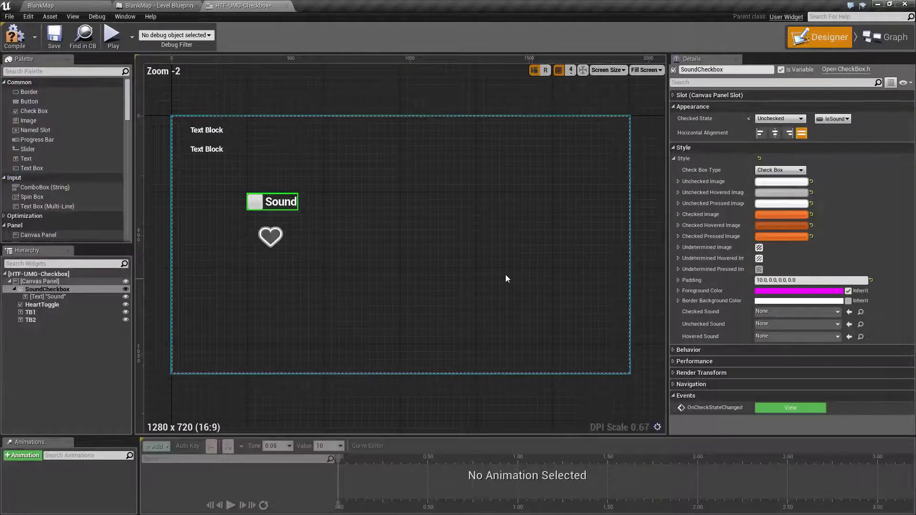
scroll(469, 297, up, 4)
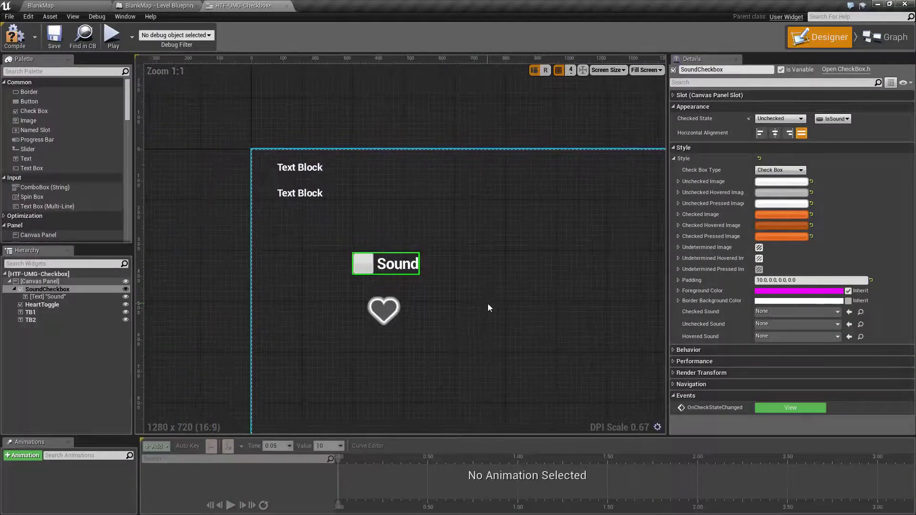